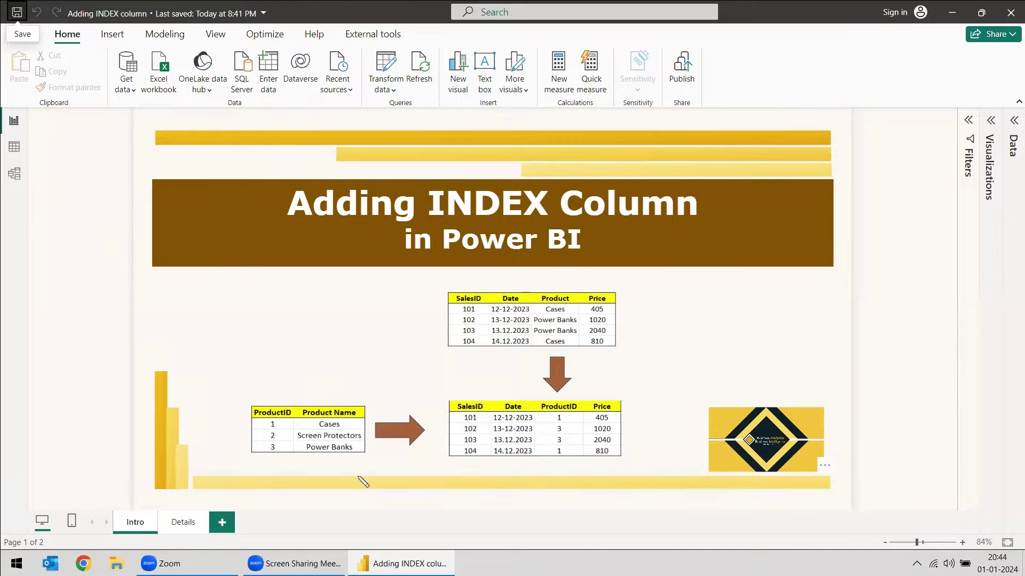
Switch to the Details report page that explains index columns.
click(183, 521)
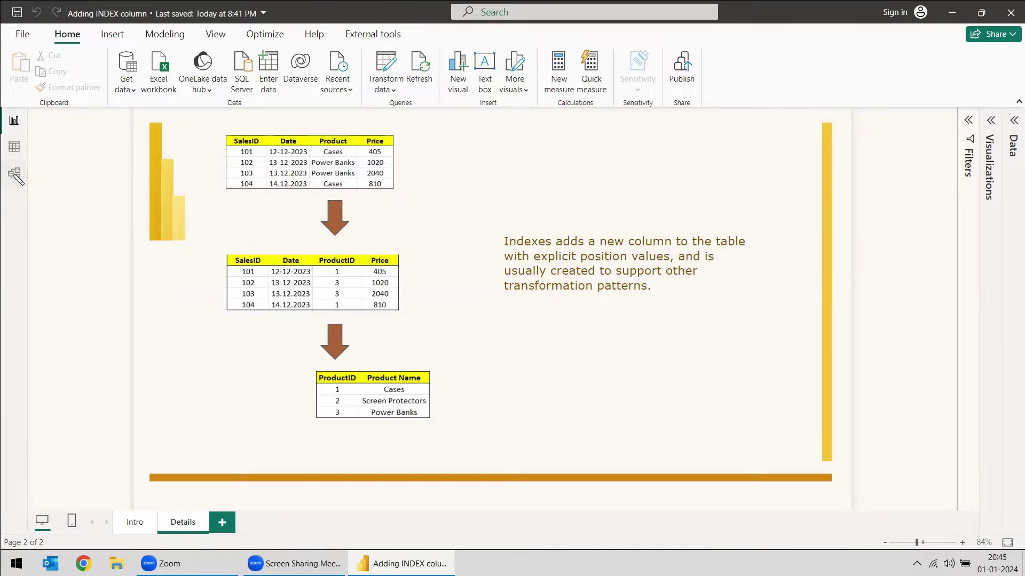
Switch to Model view to see the Sheet1 table and its fields.
click(14, 174)
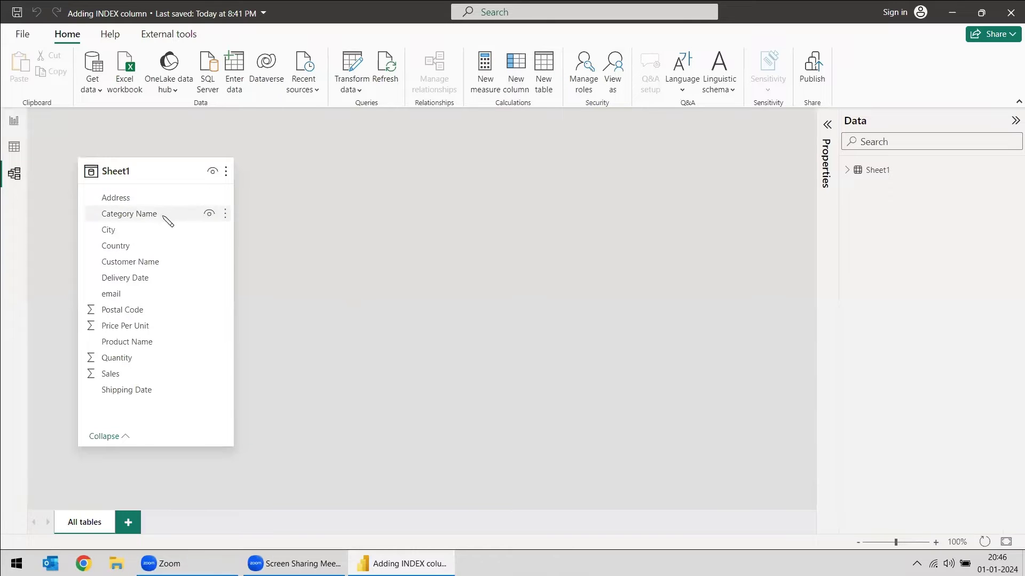
Go to Report view and back to Model view, then launch Transform data for Sheet1.
mouse_move(170, 176)
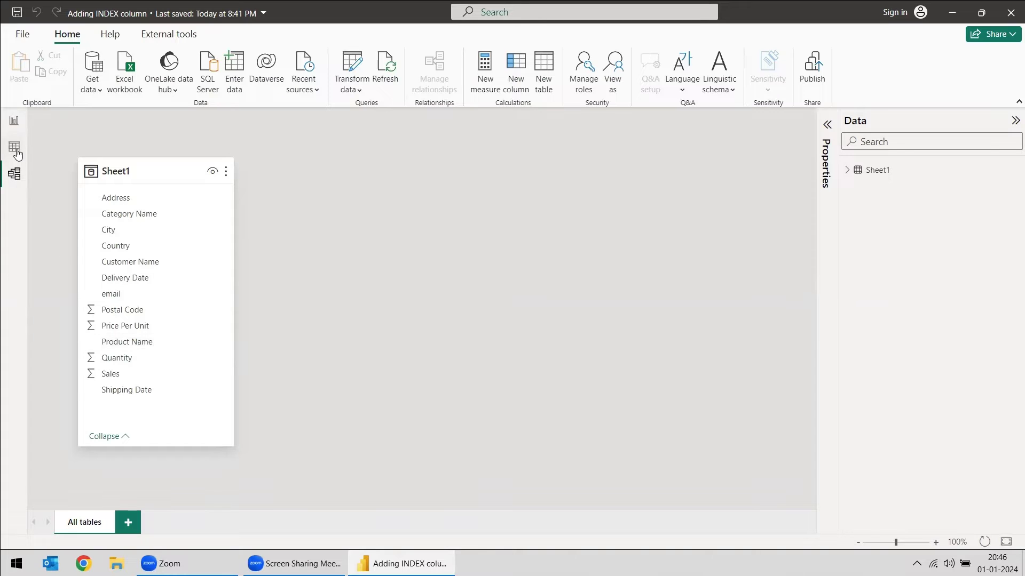
click(15, 126)
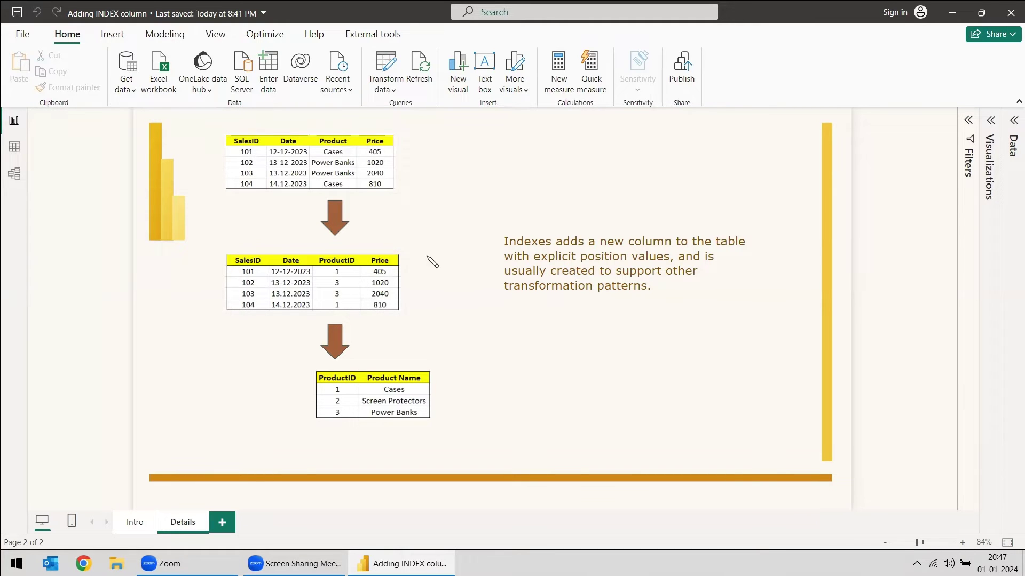
click(14, 174)
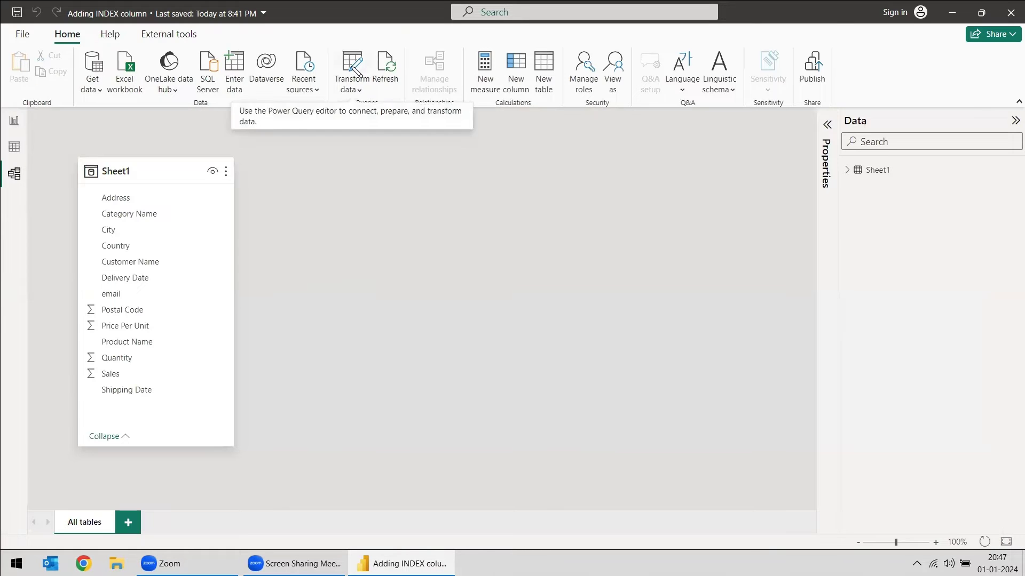
click(354, 67)
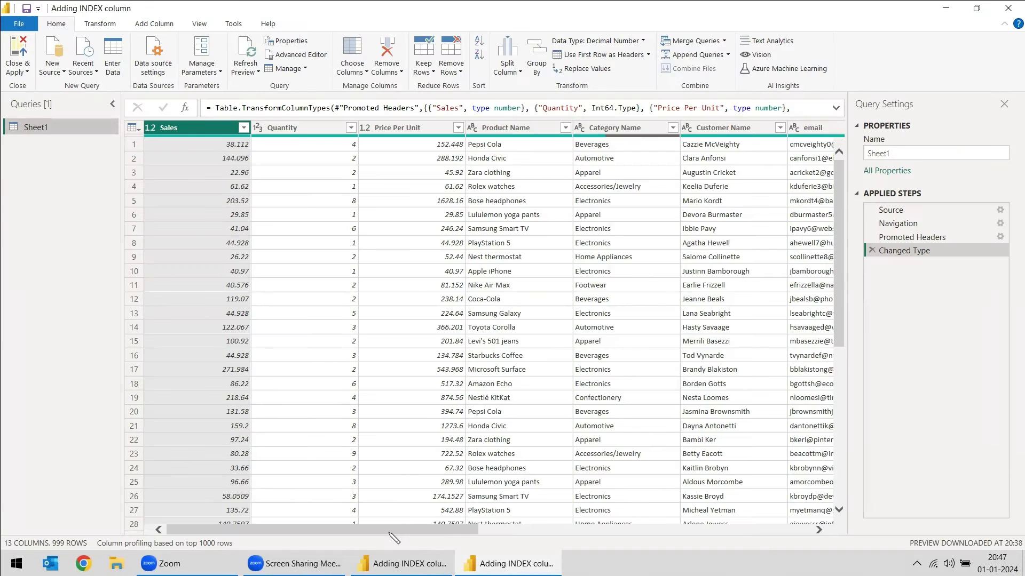
Create a new query referencing Sheet1 and name it FactSales.
click(494, 532)
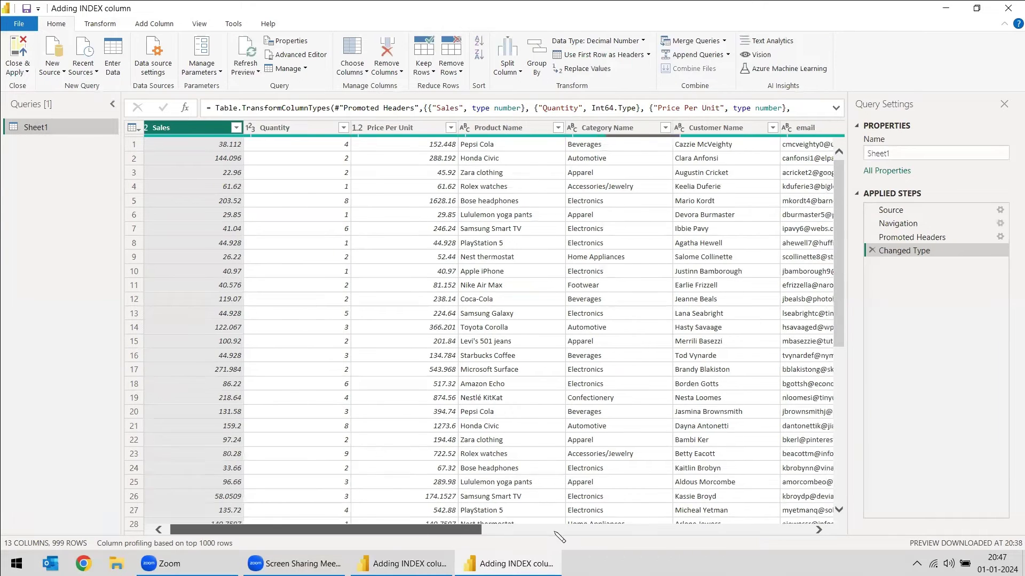
click(400, 531)
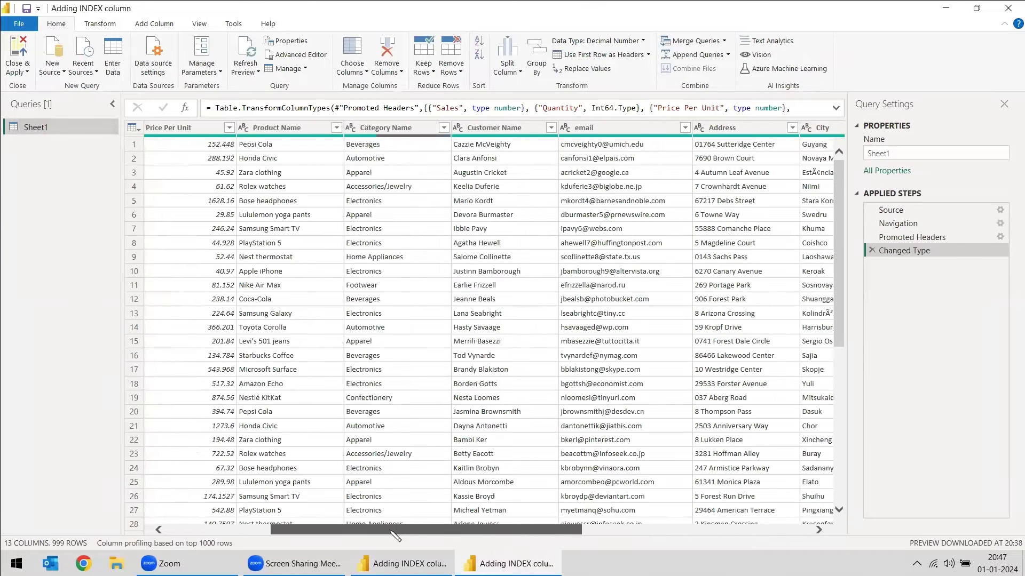
right_click(37, 133)
click(53, 248)
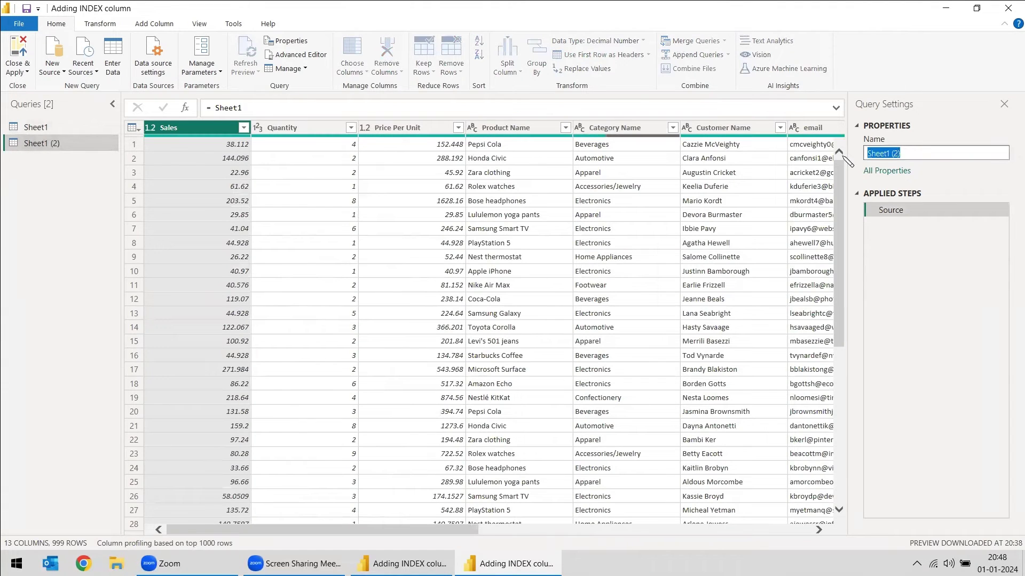
text(FactSales)
key(Return)
Create a second Sheet1 reference named DimProduct.
click(35, 127)
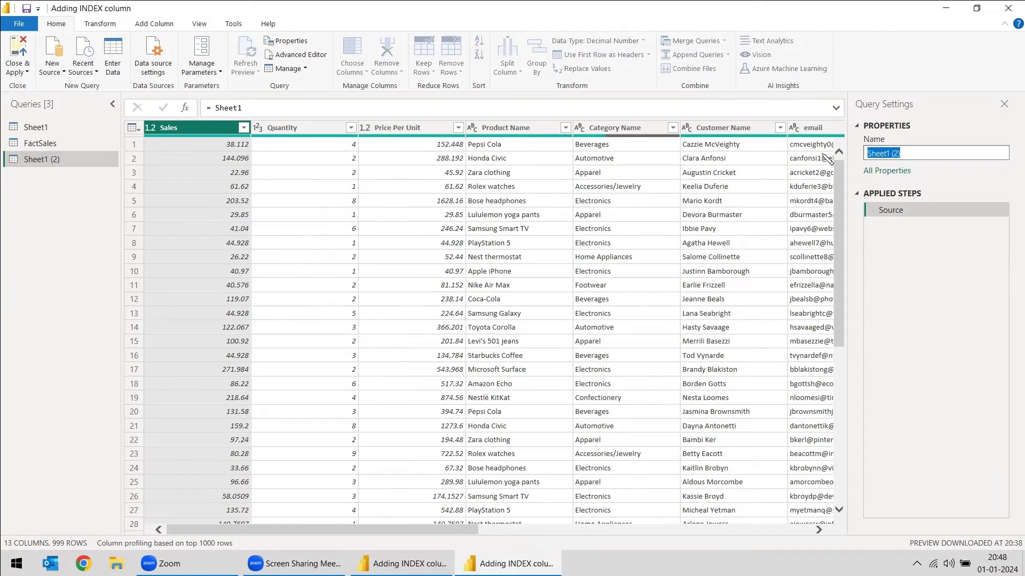
text(DimProduct)
key(Return)
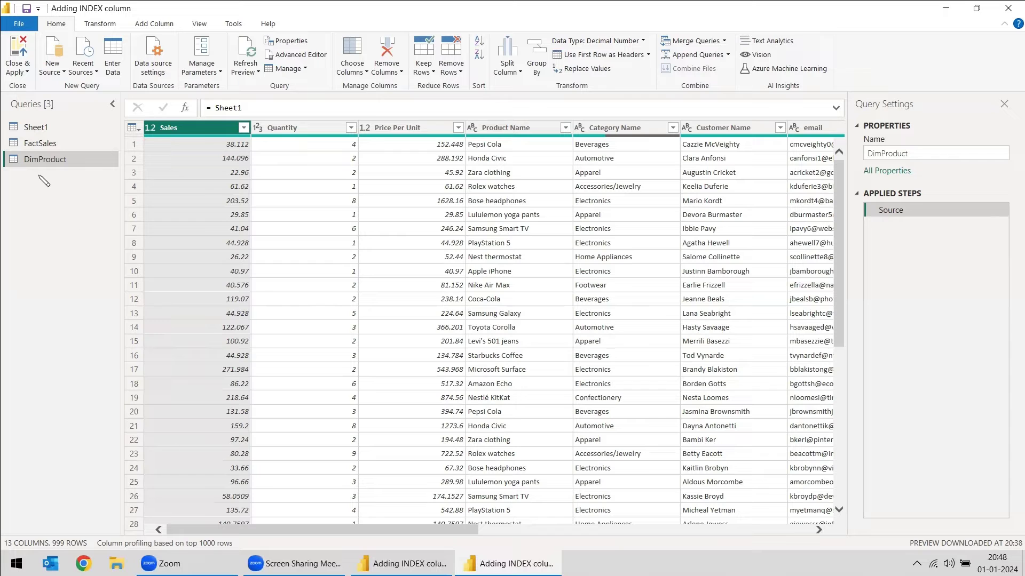
Keep only Product Name in DimProduct, remove duplicates, and compare with FactSales.
click(501, 129)
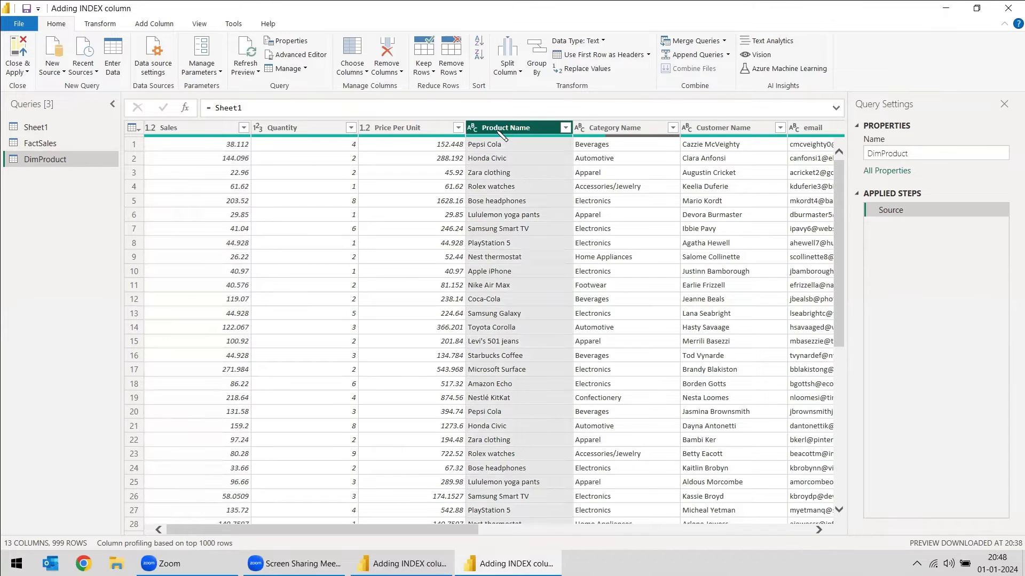
right_click(501, 133)
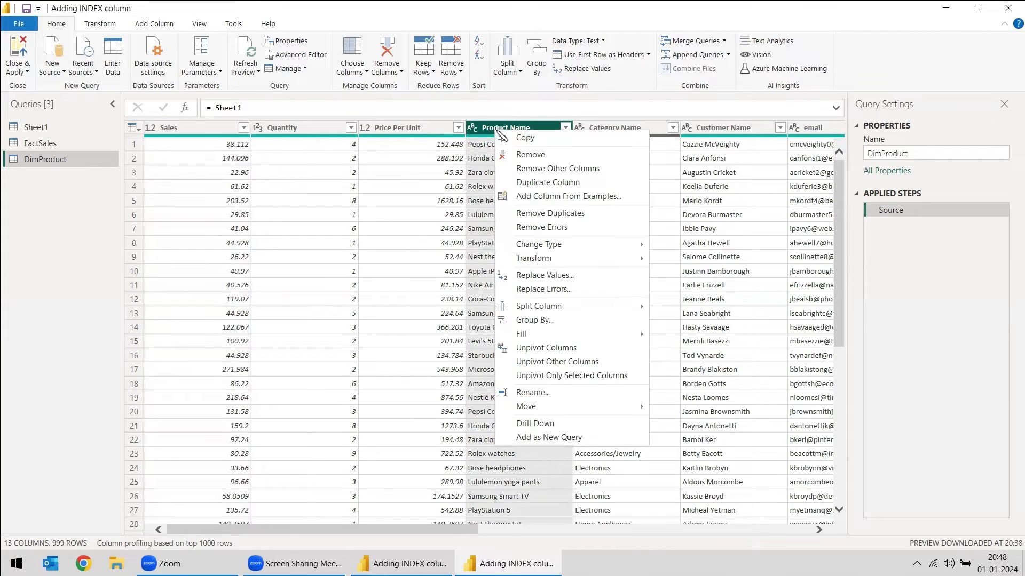
click(539, 173)
right_click(176, 130)
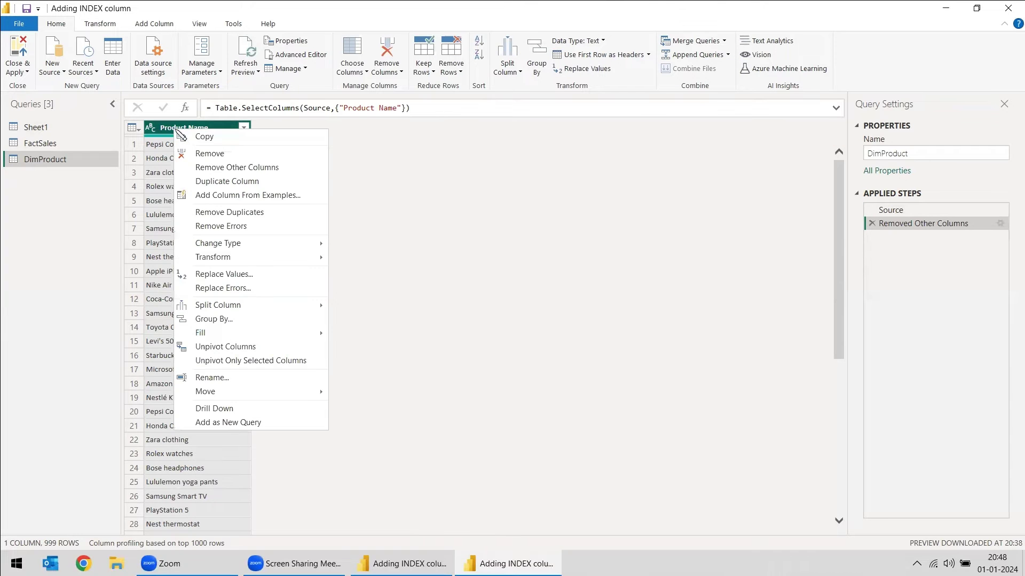
click(216, 213)
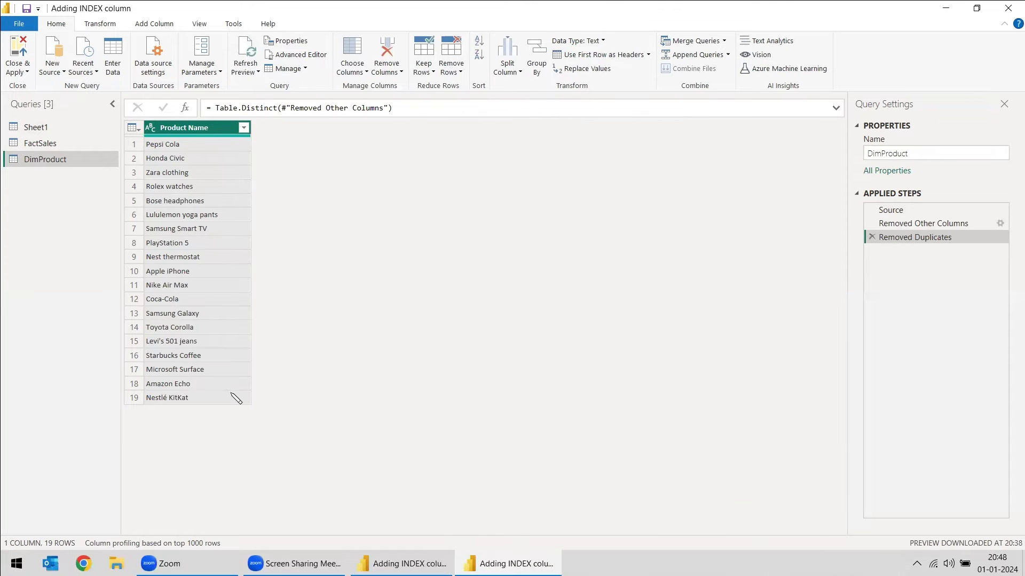
click(45, 143)
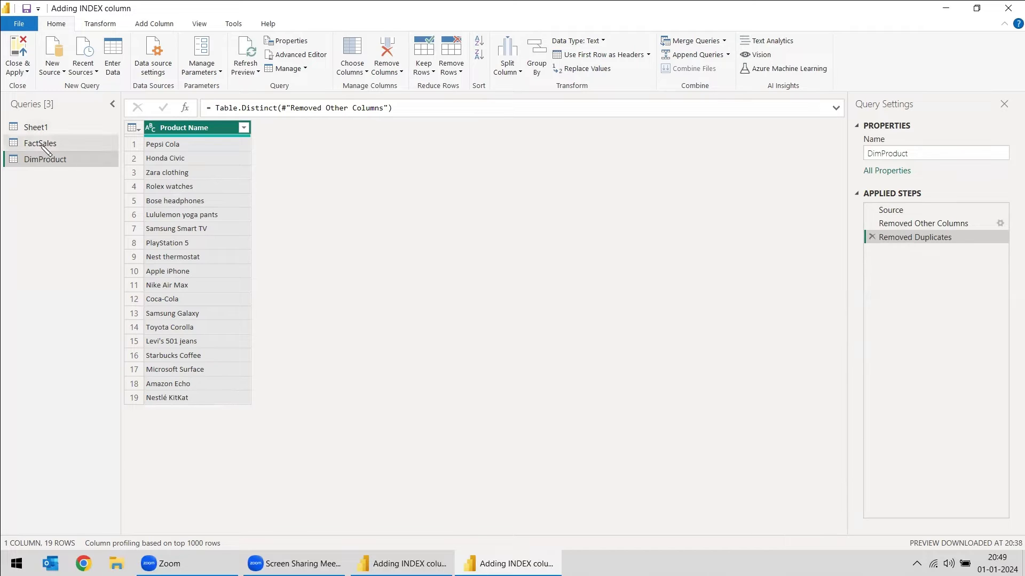
click(526, 130)
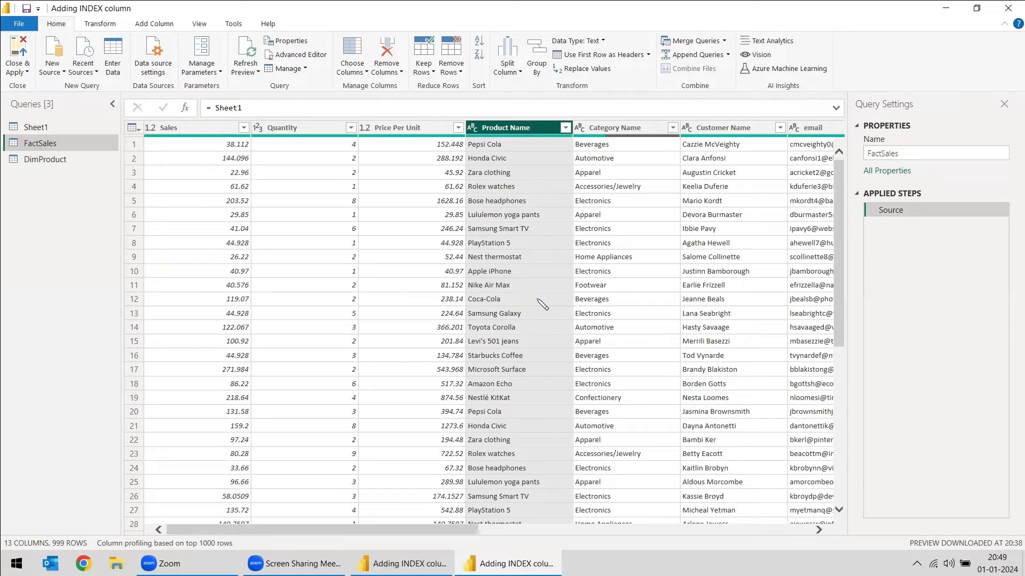
click(59, 160)
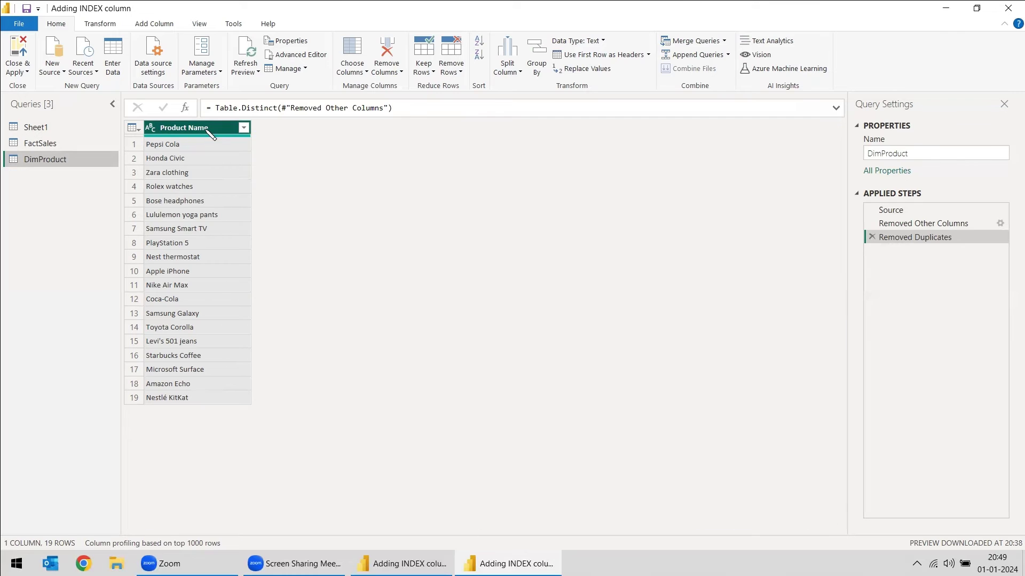
Add an index column starting at 1 to DimProduct and rename it ProductID.
click(159, 27)
click(183, 55)
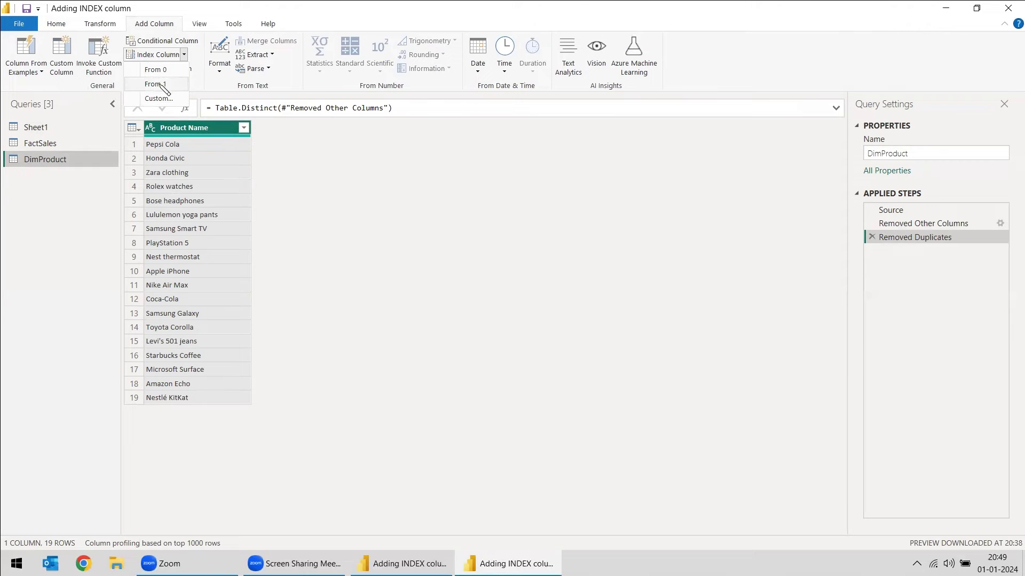
click(164, 85)
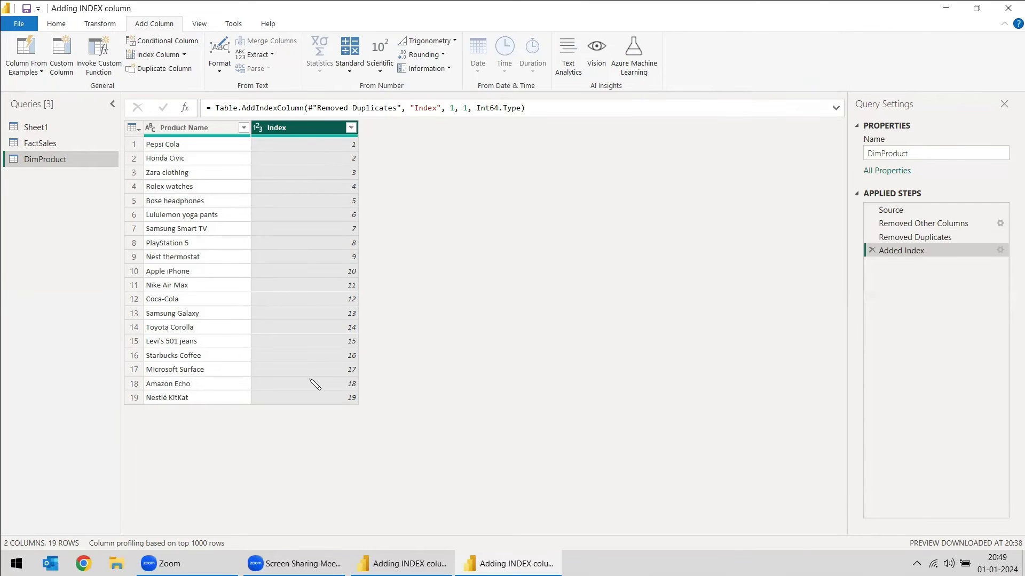
double_click(293, 127)
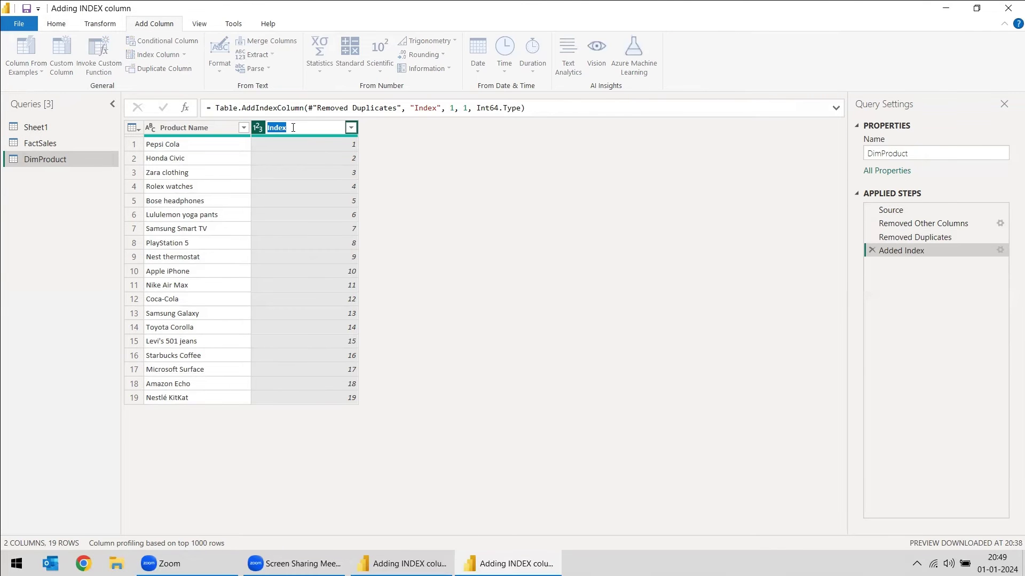
text(ProductID)
key(Return)
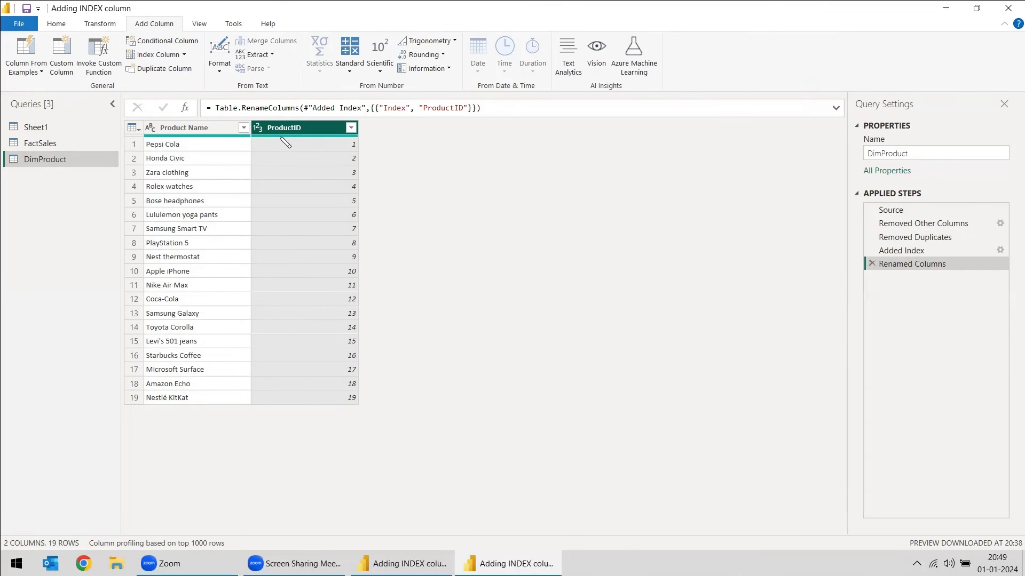
click(40, 143)
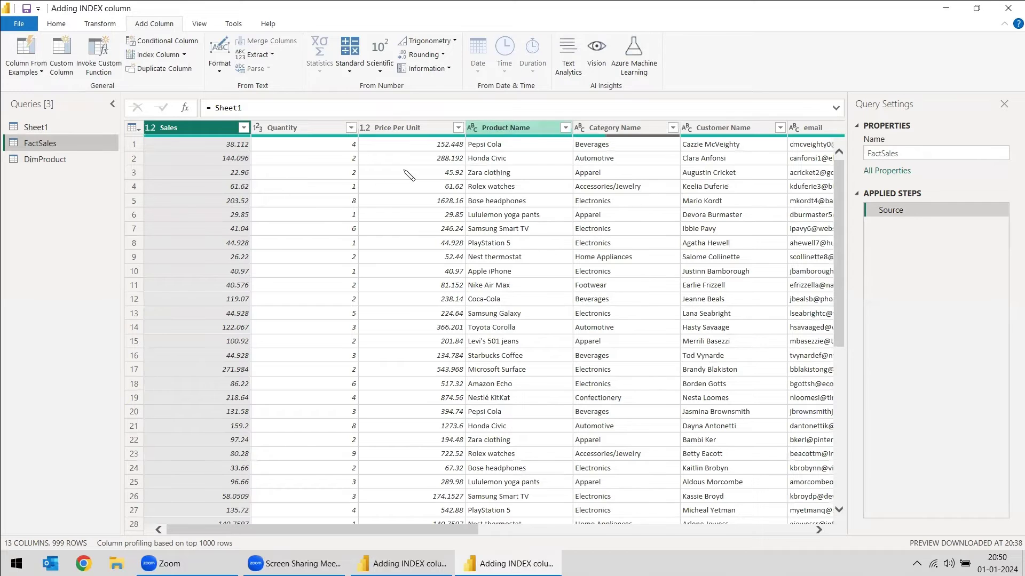
Left-outer merge DimProduct into FactSales, matching on Product Name in both tables.
click(40, 161)
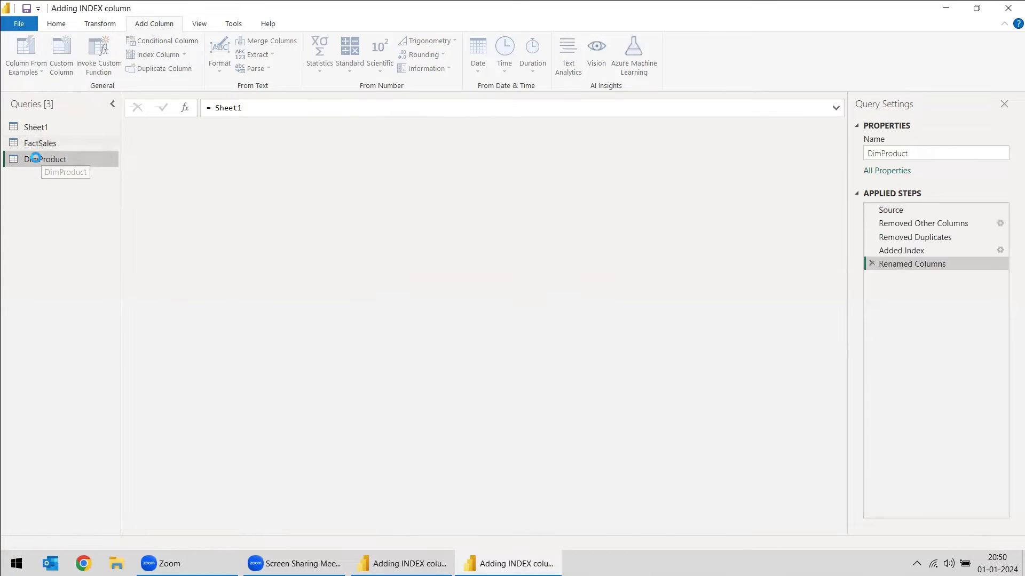
click(40, 143)
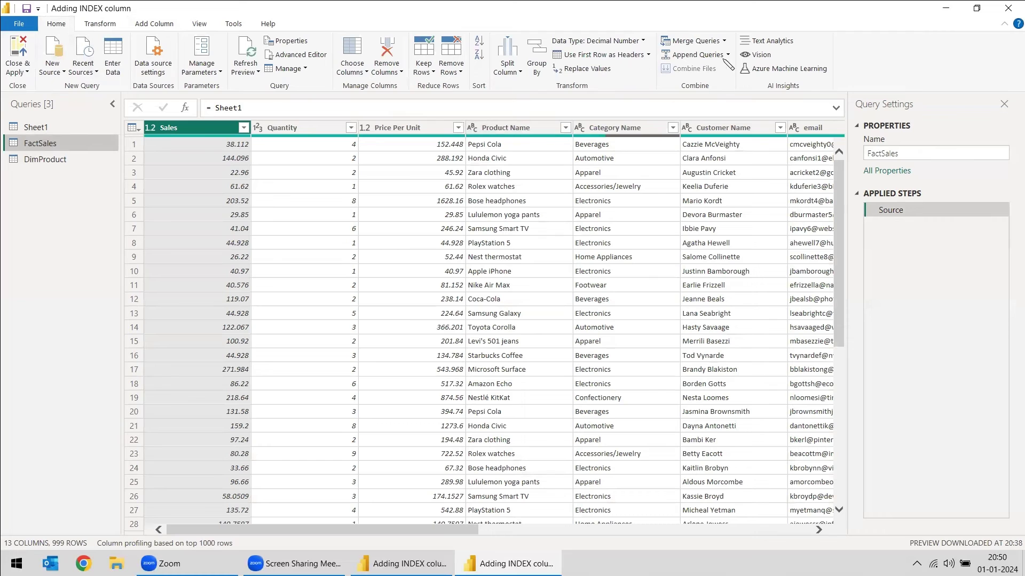
click(702, 45)
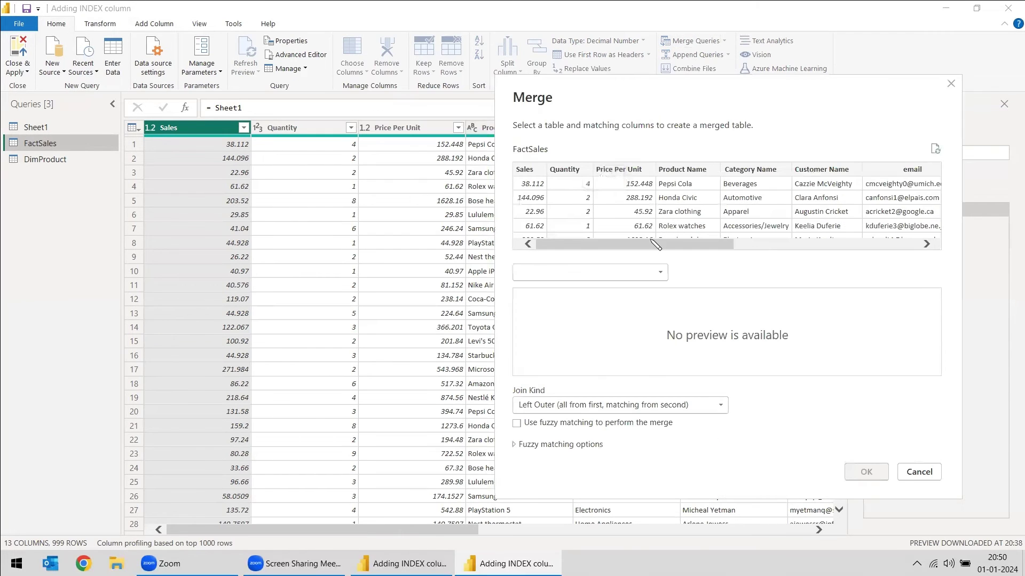
drag(682, 251, 801, 247)
click(688, 170)
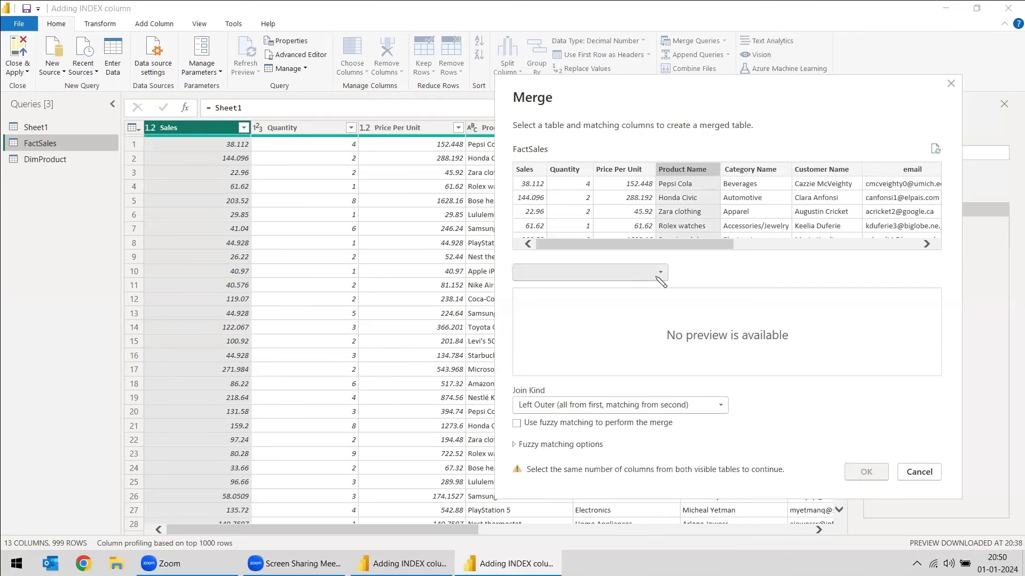
click(615, 273)
click(538, 287)
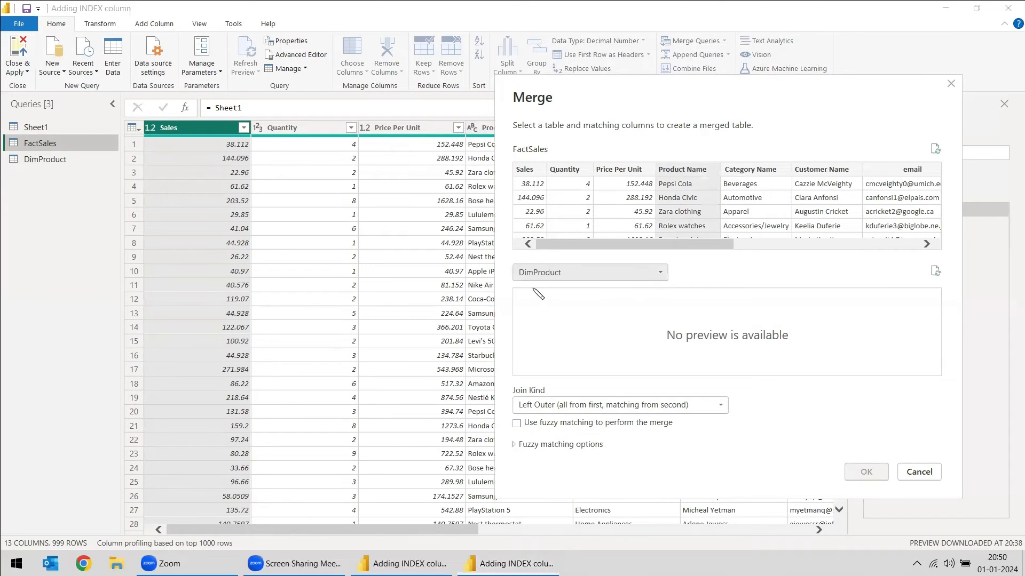
click(544, 296)
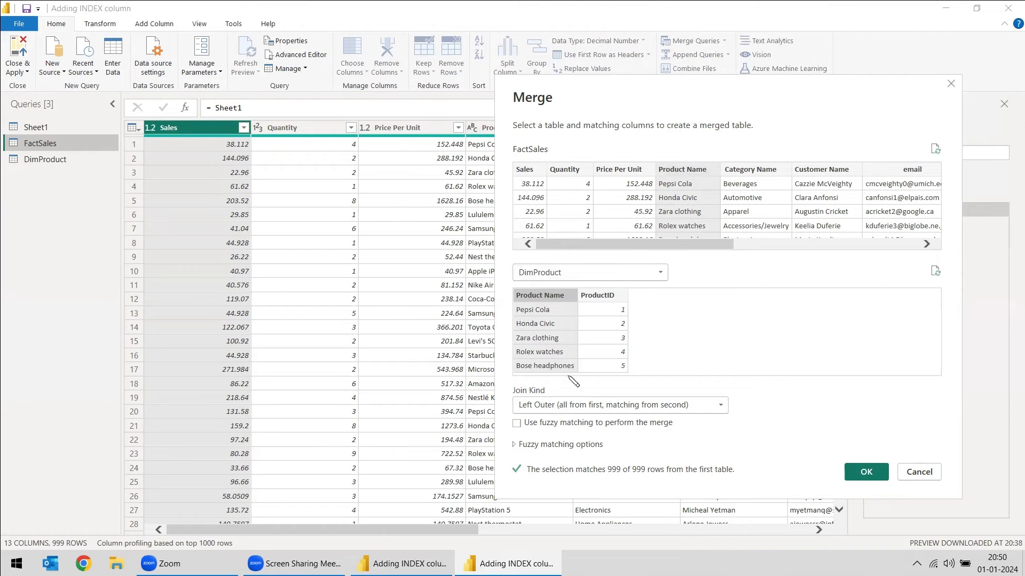
click(867, 473)
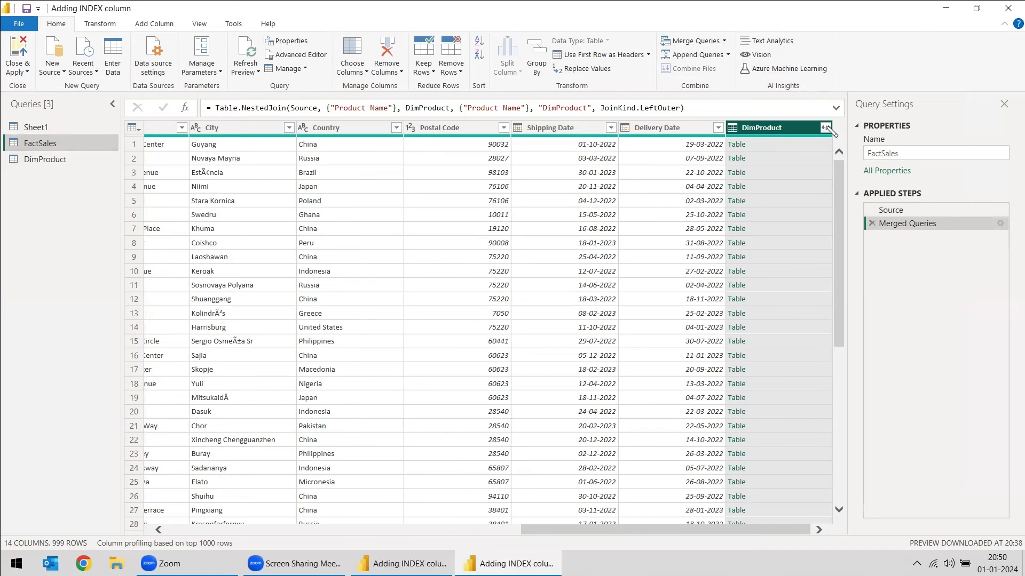
Expand only DimProduct.ProductID and move it right after Price Per Unit.
click(826, 128)
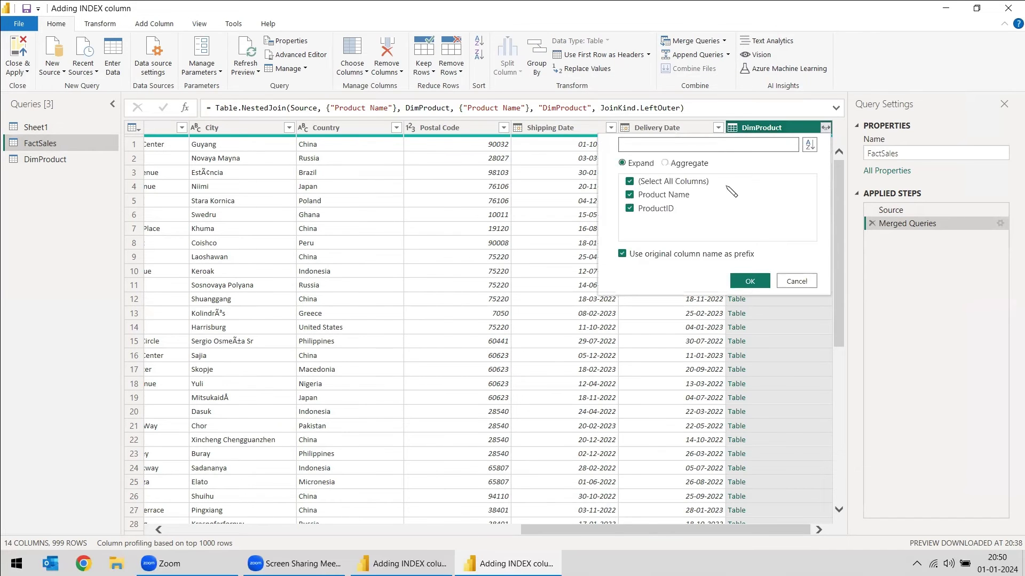
click(629, 194)
click(749, 280)
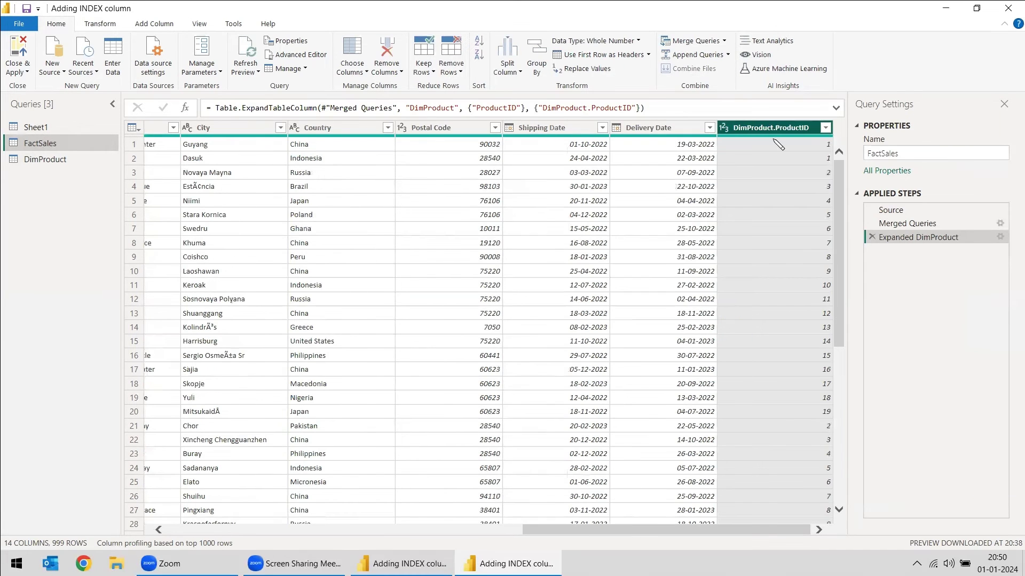
drag(775, 132, 187, 132)
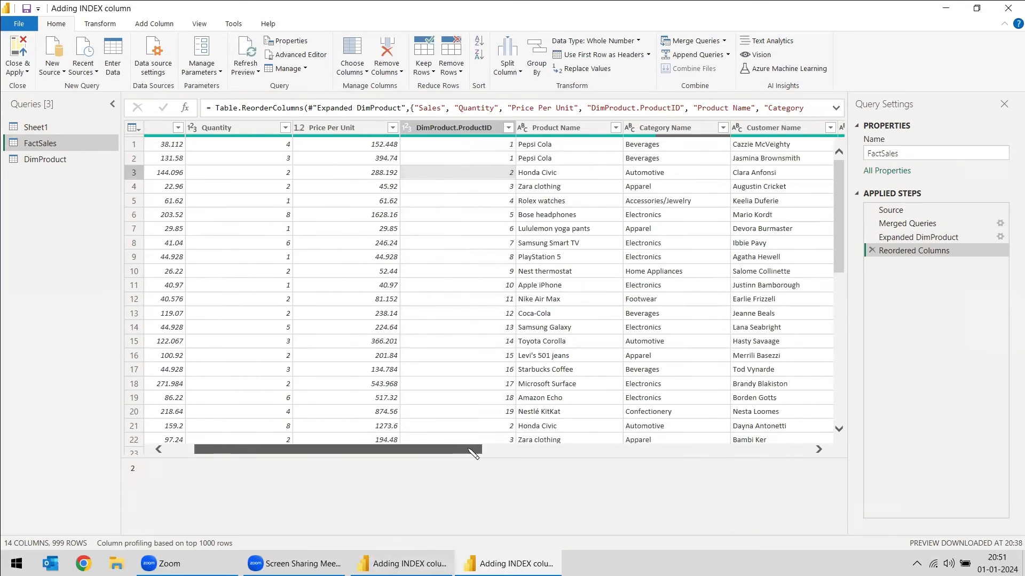
Check the row 1 ProductID value against the DimProduct table.
scroll(309, 450, right, 3)
click(373, 145)
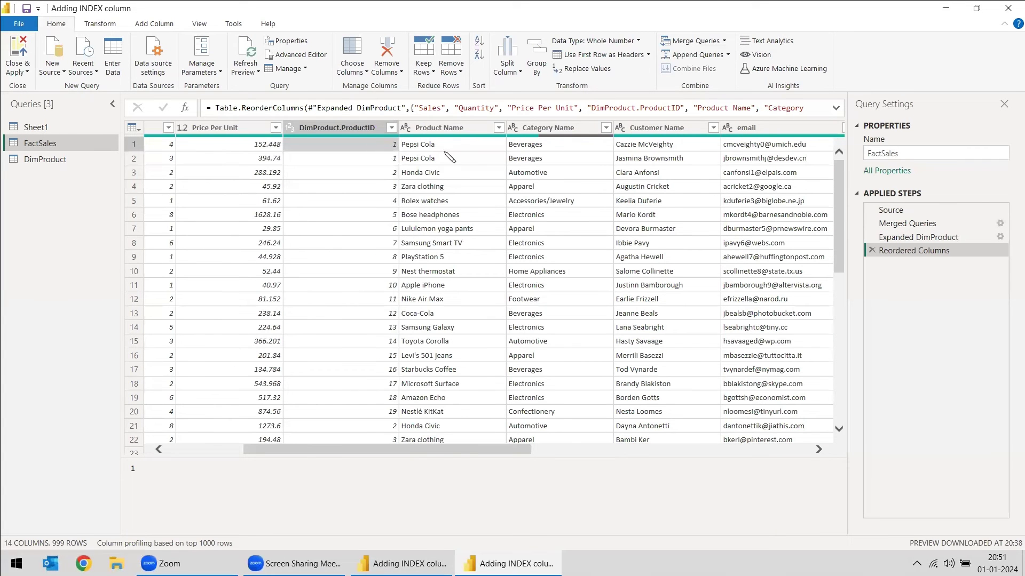
click(45, 159)
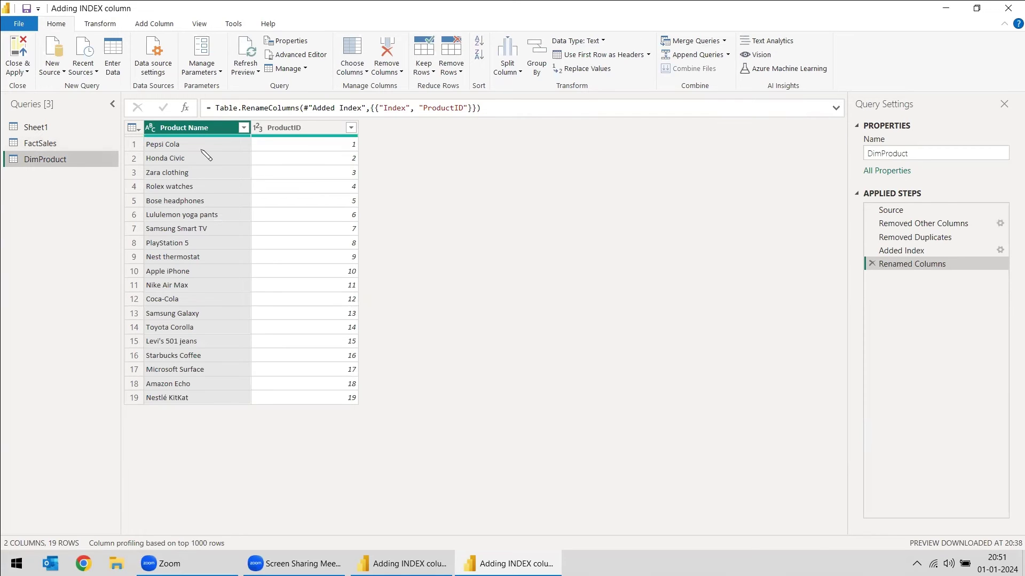
key(Up)
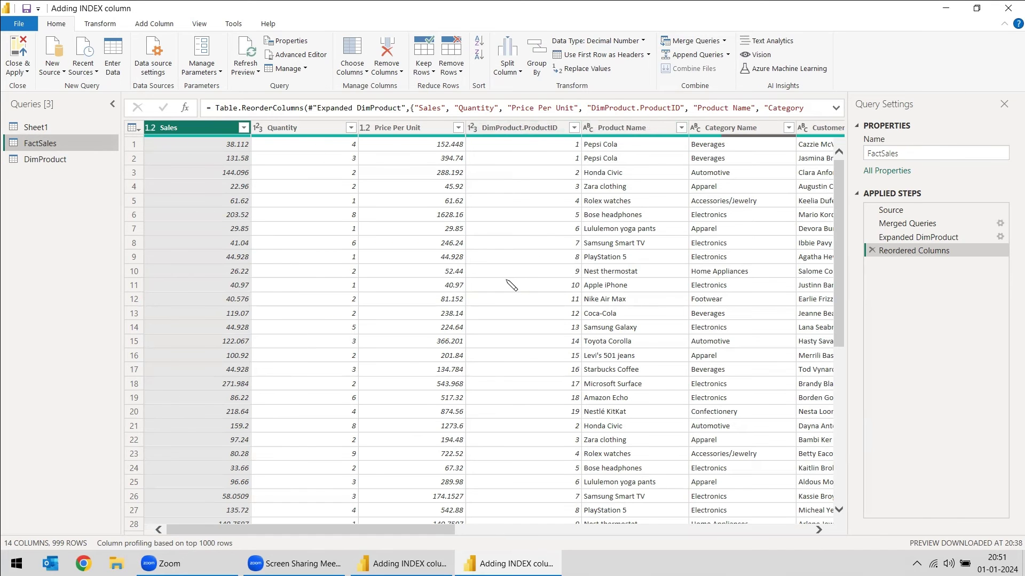
Remove the Product Name column from FactSales.
click(619, 128)
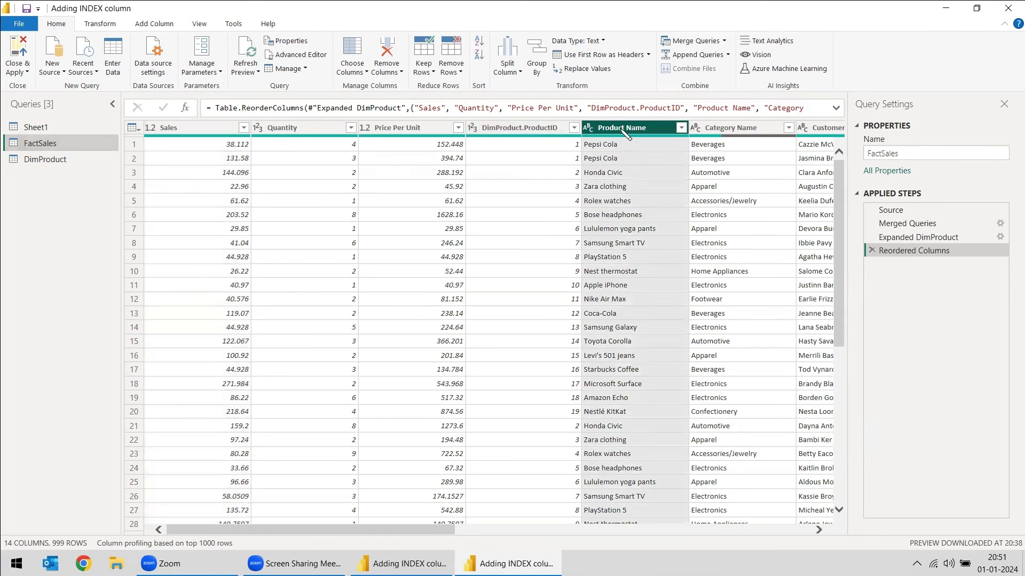
right_click(618, 129)
click(649, 156)
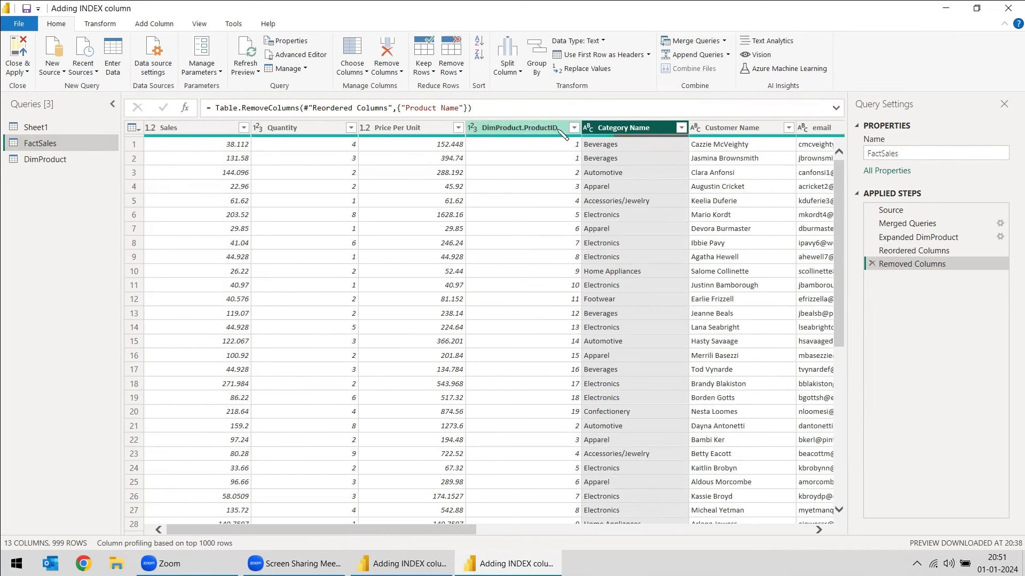
click(38, 166)
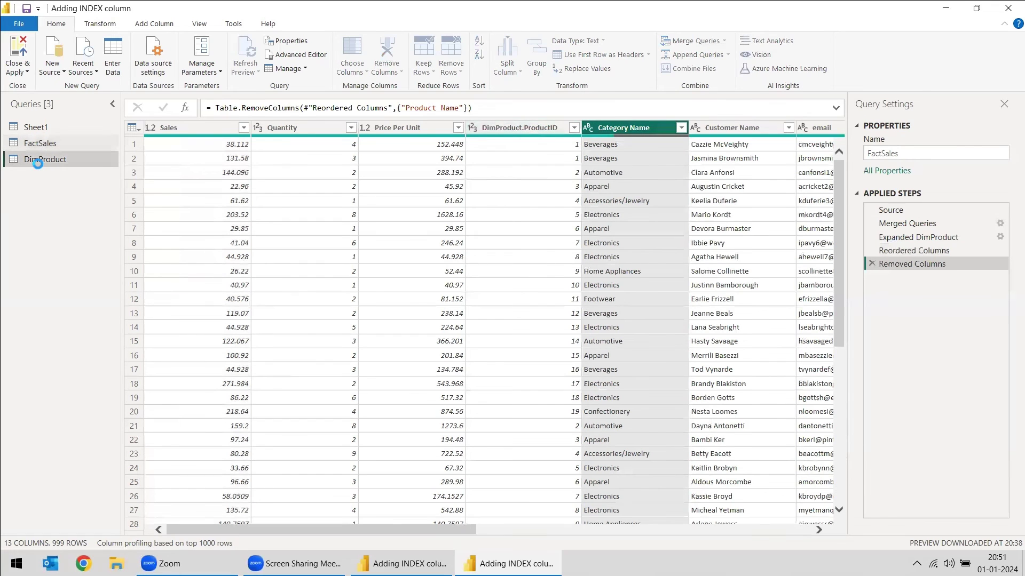
click(48, 150)
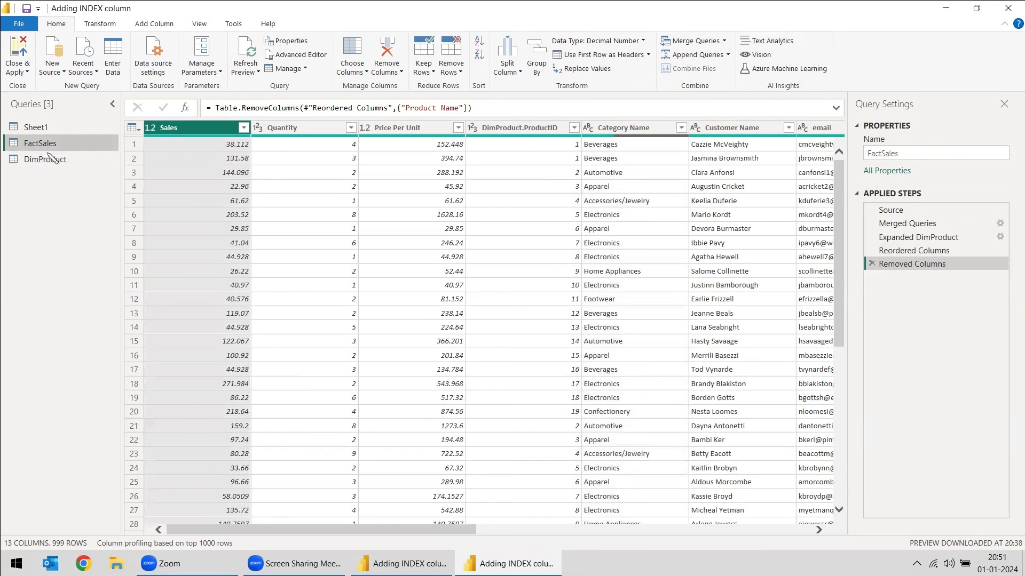
Turn off Enable load for the Sheet1 query.
click(26, 73)
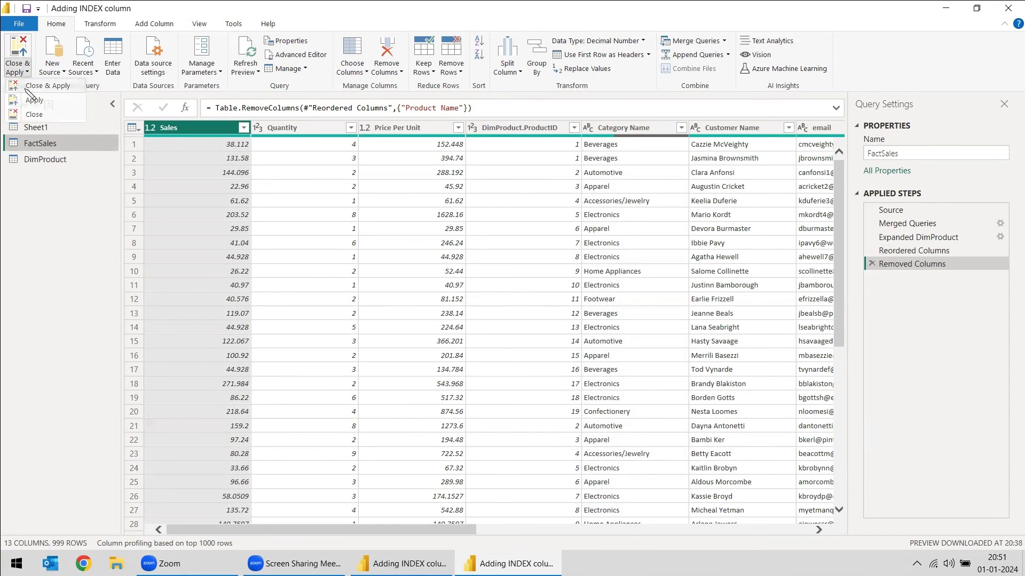
click(32, 86)
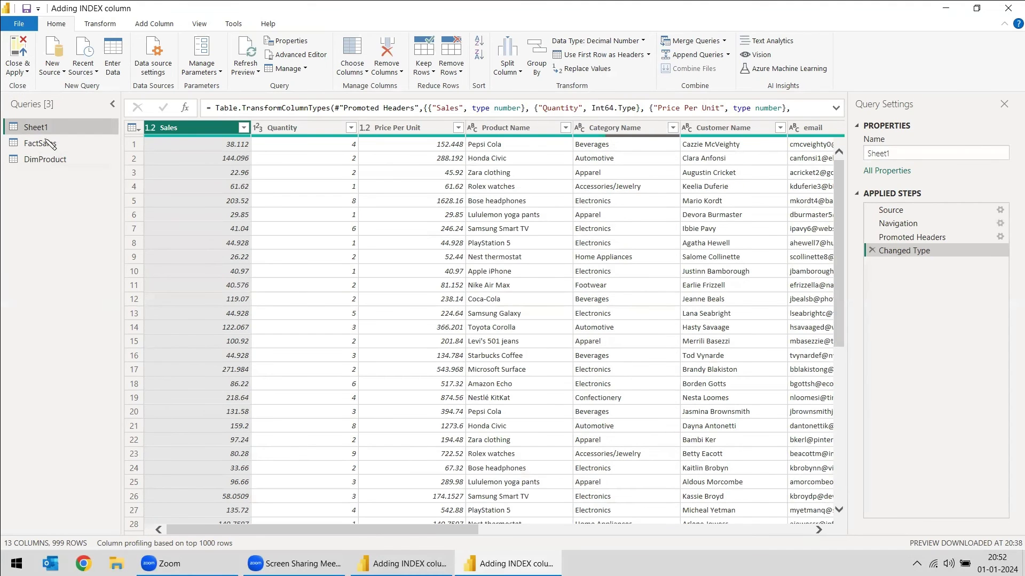
right_click(46, 132)
click(86, 198)
key(Return)
click(26, 73)
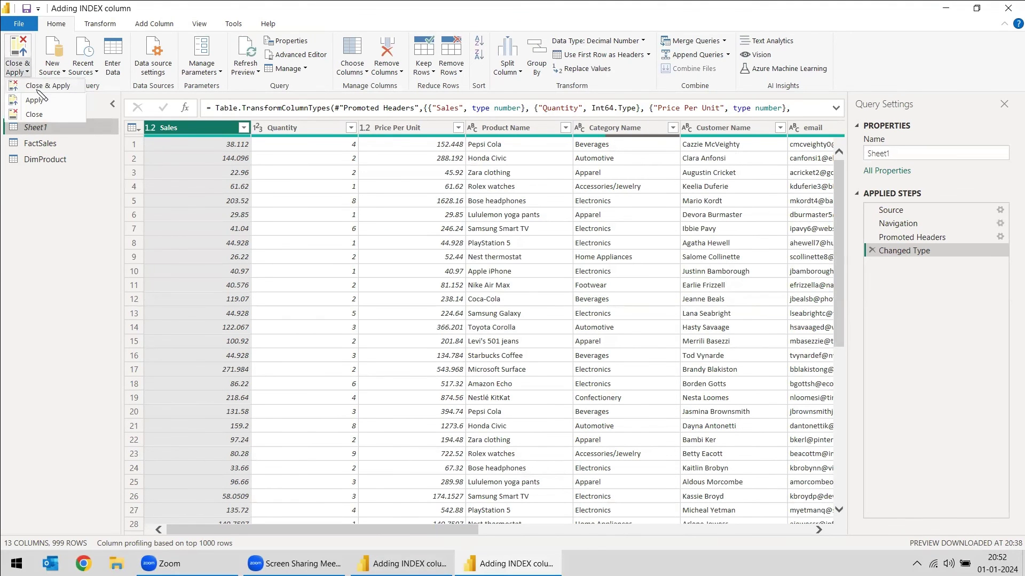
Apply the queries, lengthen the FactSales card, and move DimProduct to the right.
click(24, 86)
drag(157, 463, 158, 496)
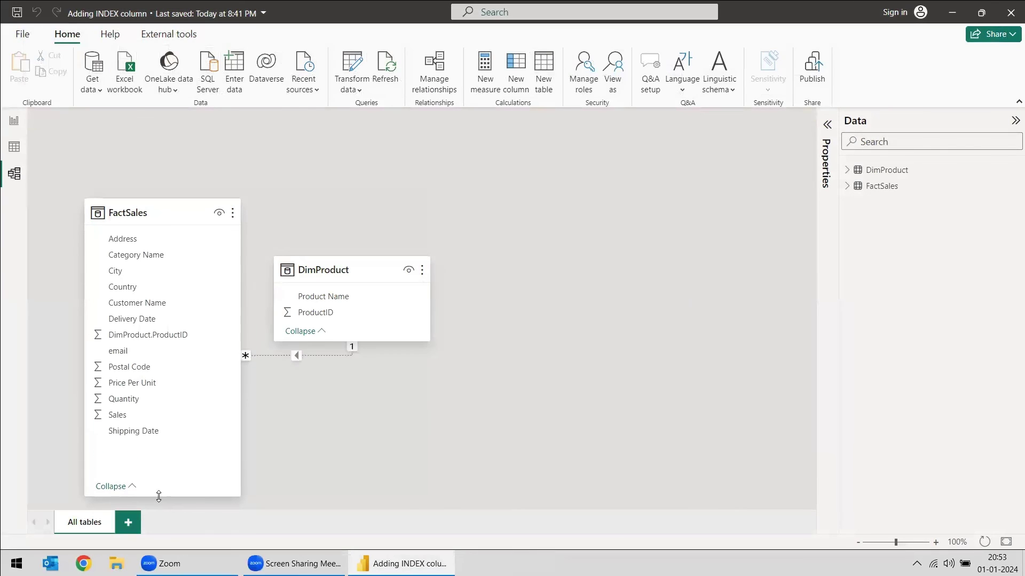
drag(344, 267, 494, 270)
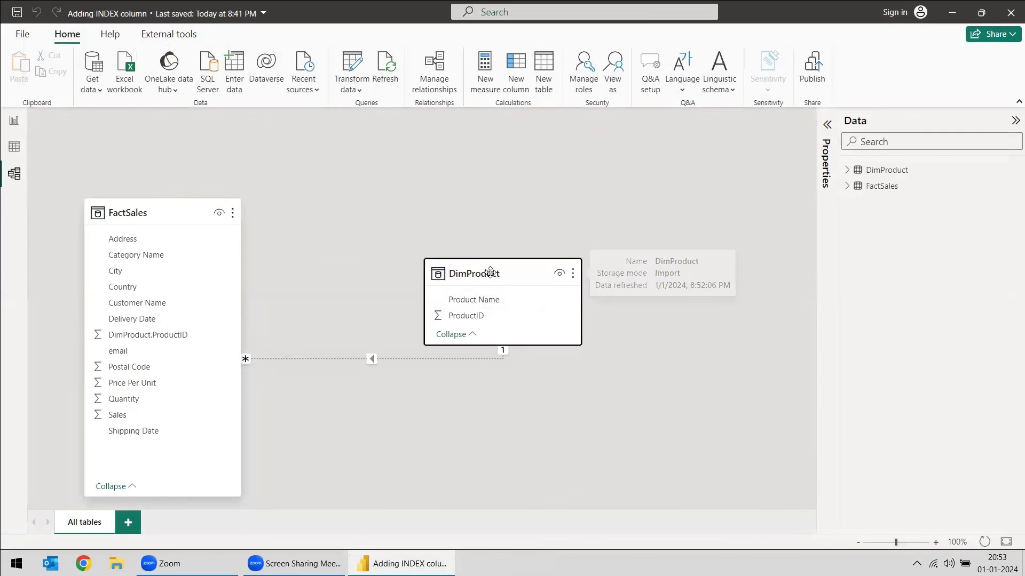